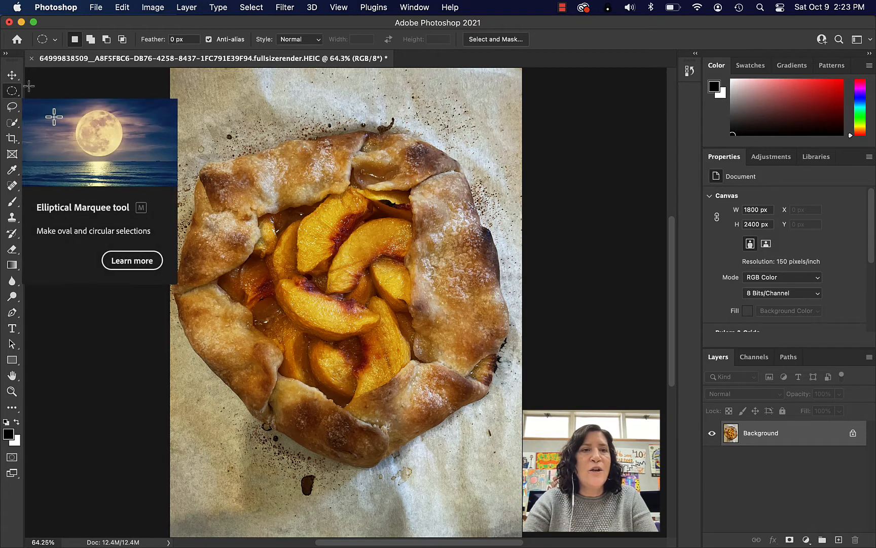
# Draw an elliptical marquee selection, about 1405 by 1033 px, over the upper part of the pie
pyautogui.click(18, 94)
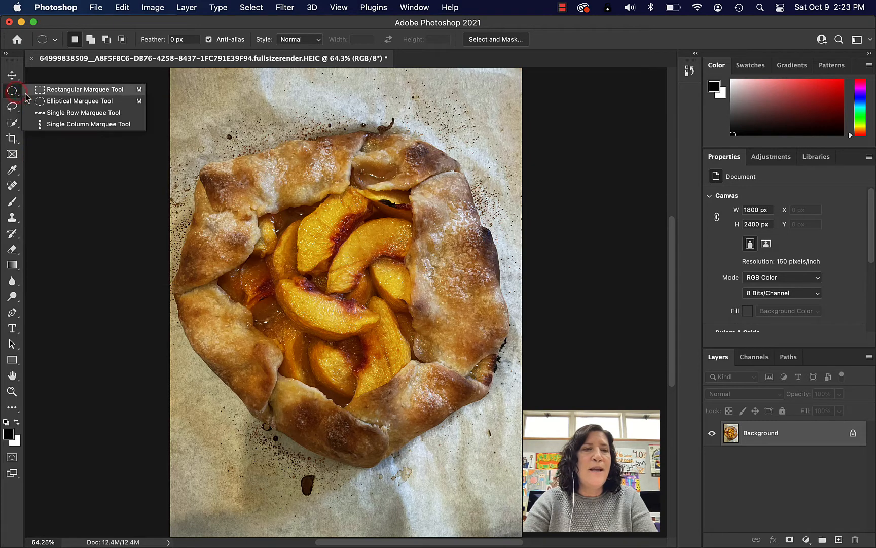
pyautogui.click(46, 105)
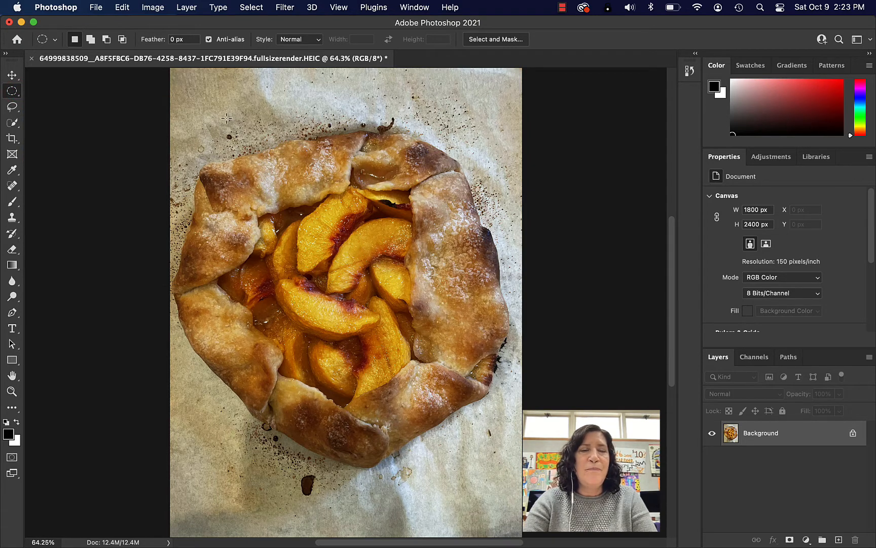
pyautogui.moveTo(226, 118); pyautogui.dragTo(494, 317)
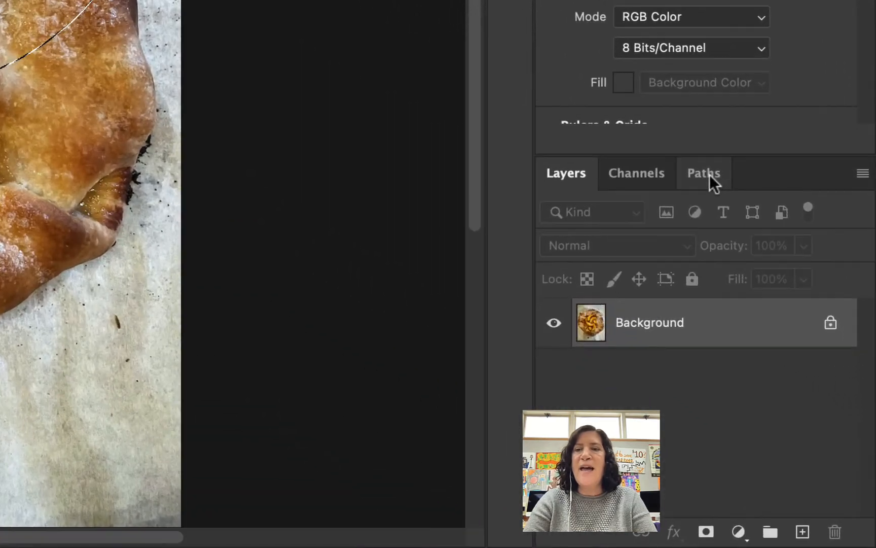
# Convert the elliptical selection into a work path with a tolerance of 5.0 pixels
pyautogui.click(709, 175)
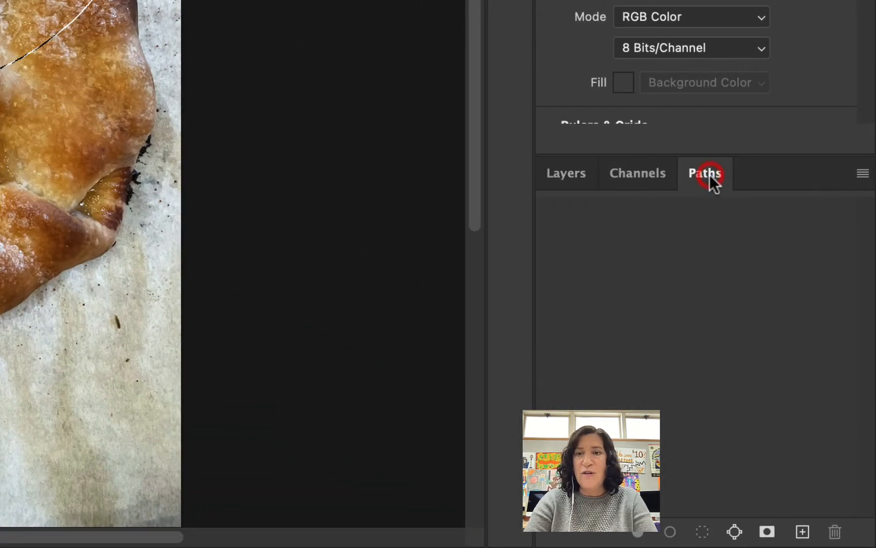
pyautogui.click(863, 174)
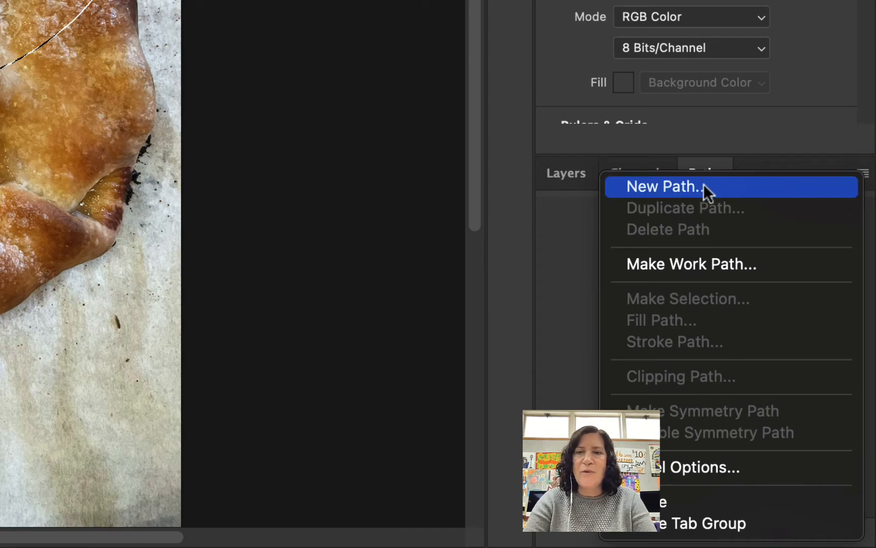
pyautogui.click(651, 265)
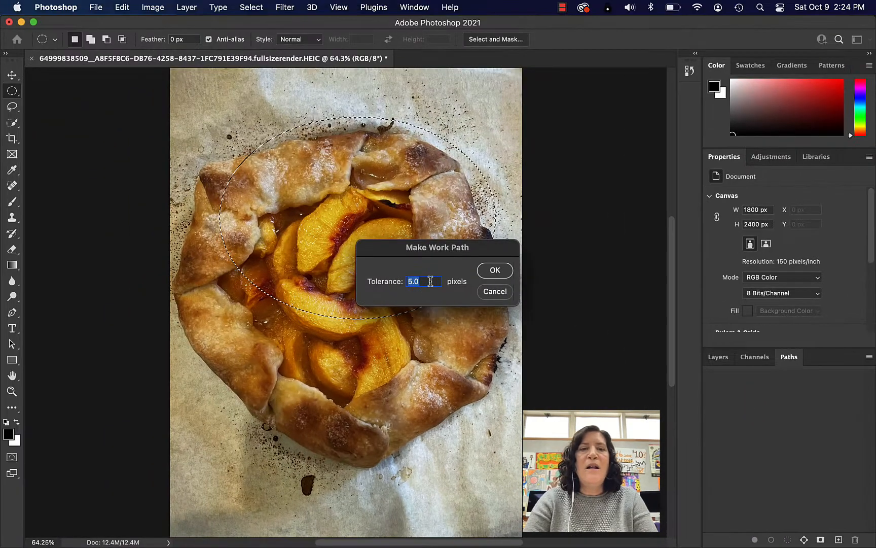
pyautogui.click(499, 268)
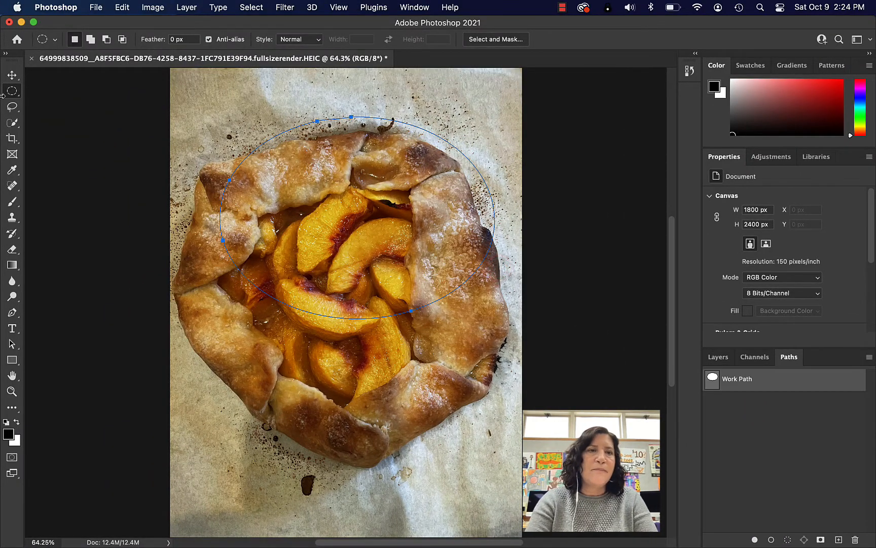
# Add the text "Yummy Peach Pie" along the outside of the elliptical path, starting at its upper-left part
pyautogui.click(12, 329)
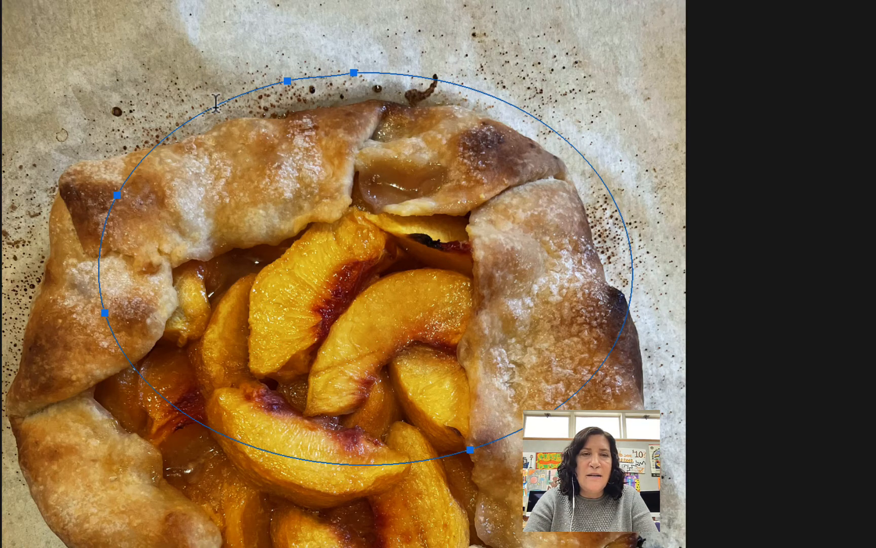
pyautogui.click(233, 164)
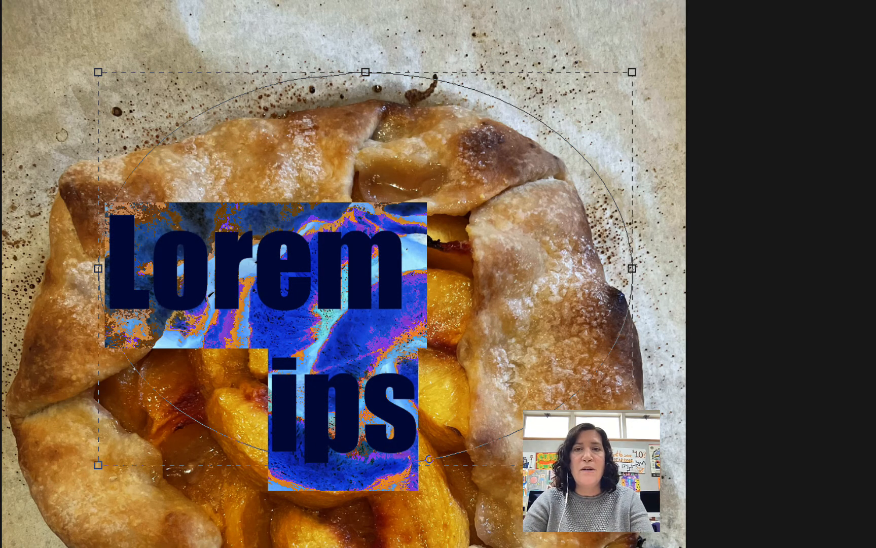
pyautogui.press('Escape')
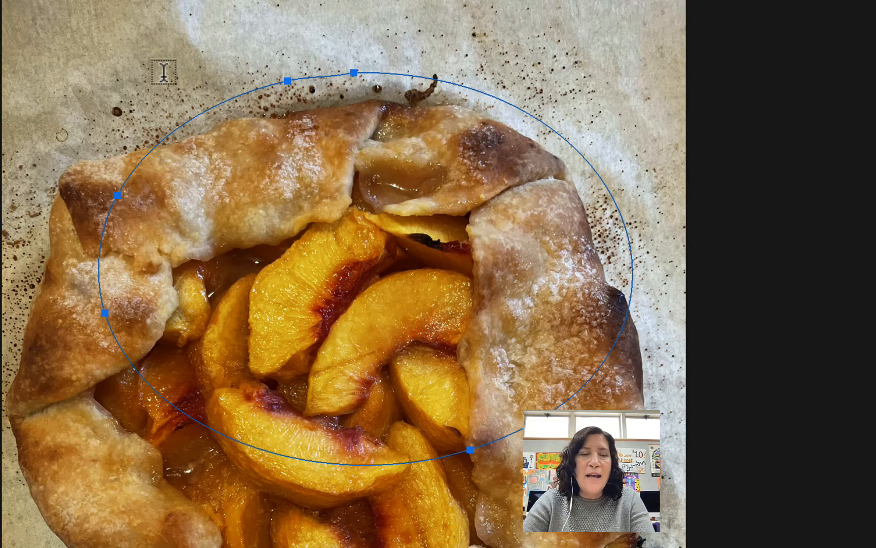
pyautogui.click(187, 120)
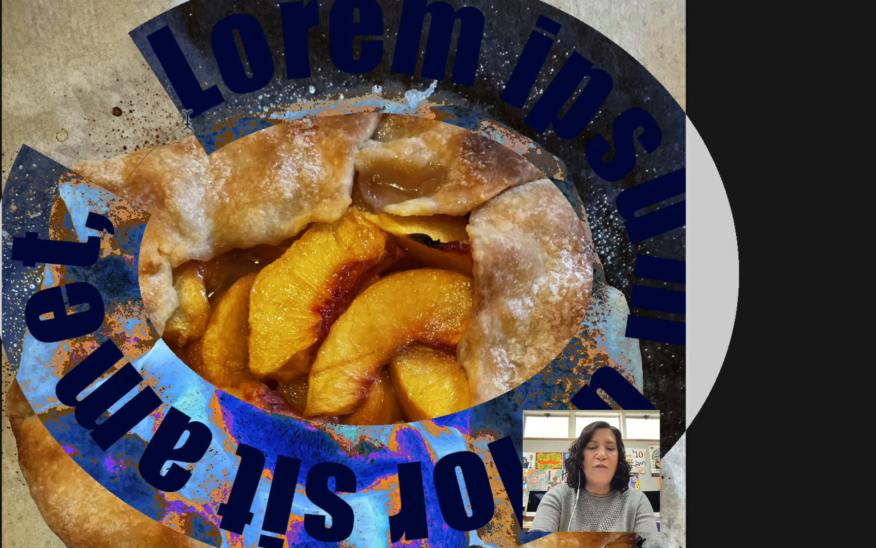
pyautogui.write('Yu')
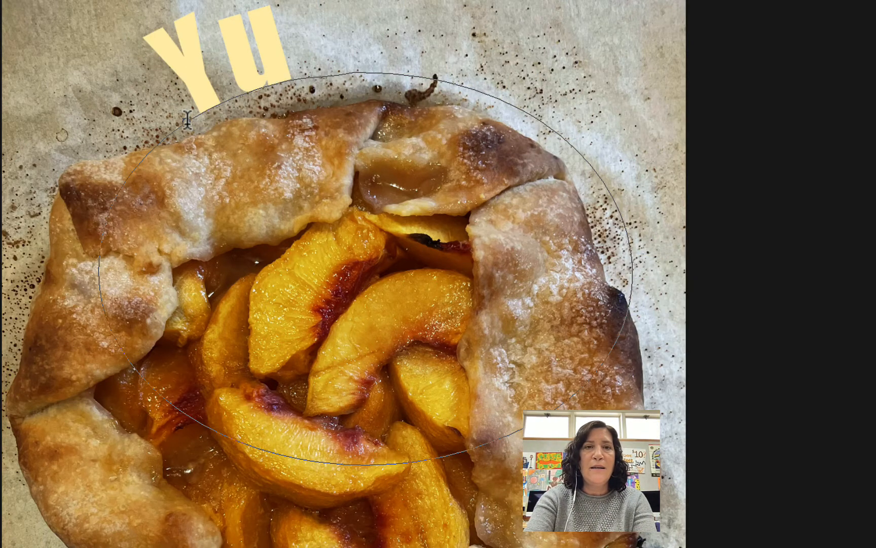
pyautogui.write('mmy Pea')
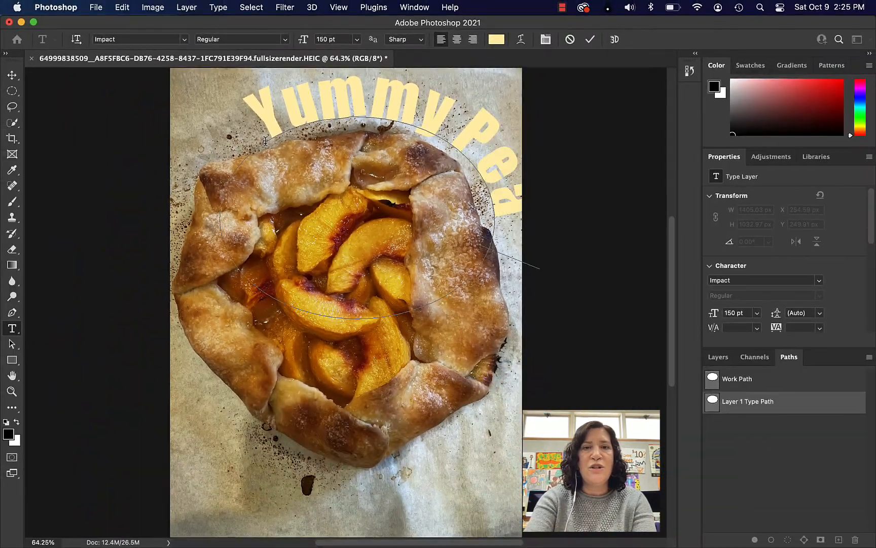
pyautogui.write('ch Pie')
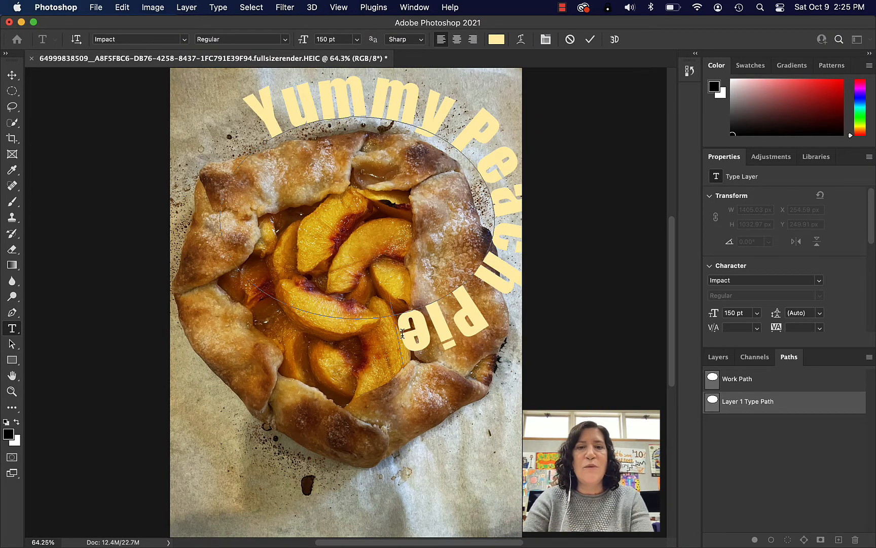
# Set the font size of the whole "Yummy Peach Pie" text to 72 pt
pyautogui.moveTo(402, 333); pyautogui.dragTo(179, 197)
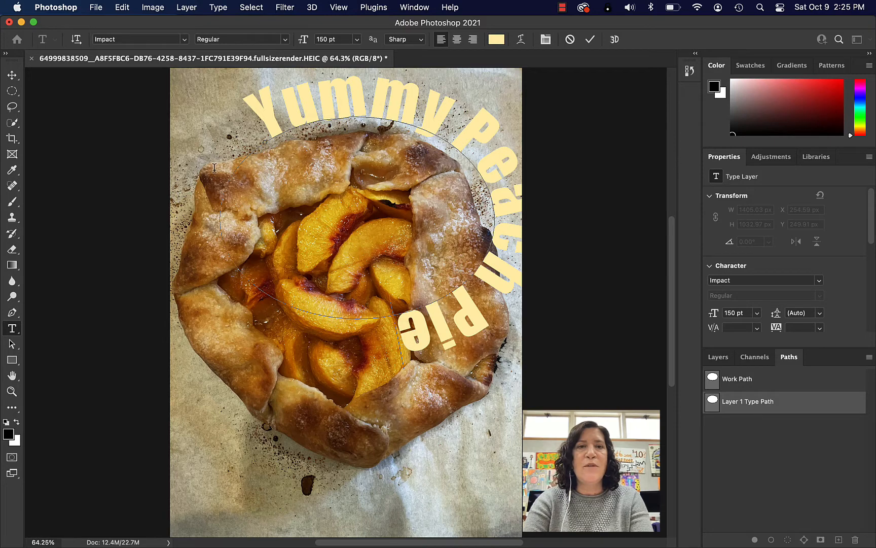
pyautogui.press('super+a')
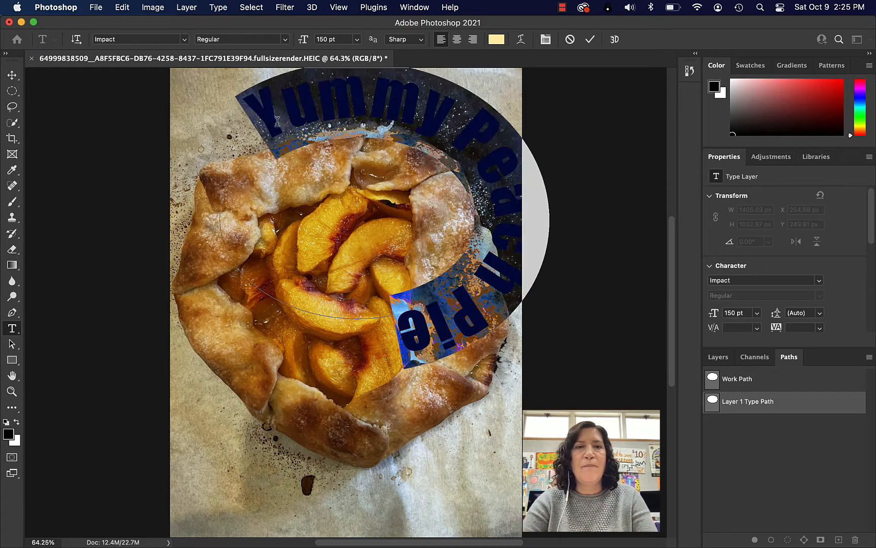
pyautogui.click(357, 39)
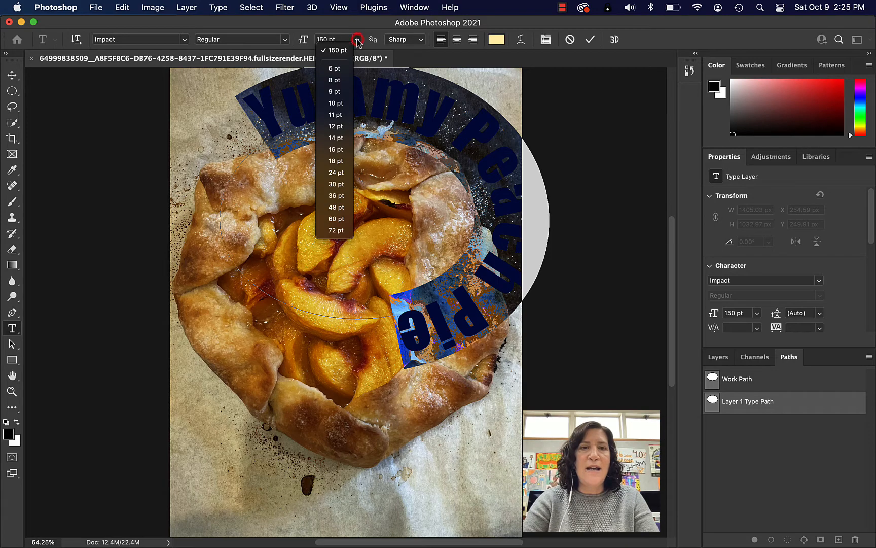
pyautogui.click(333, 231)
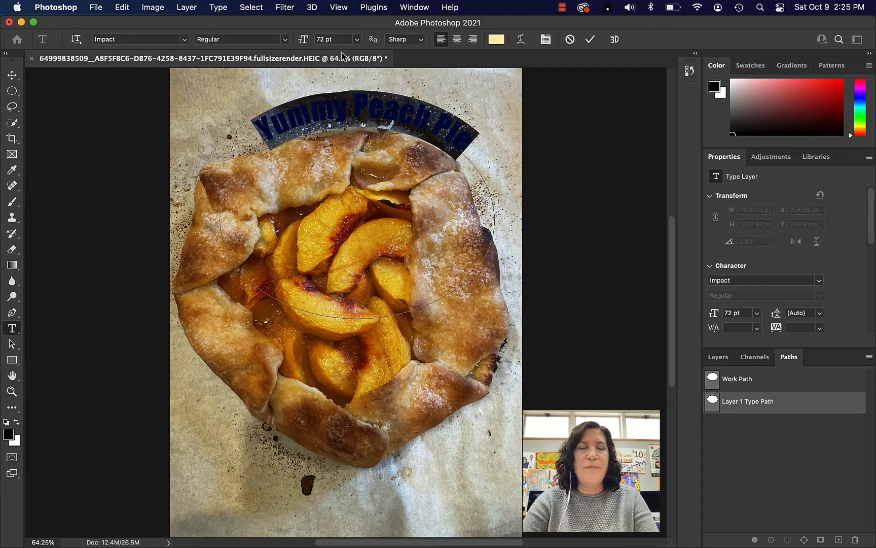
# Change the curved text's color to the light peach f9e2b1 and commit the text edit
pyautogui.click(496, 40)
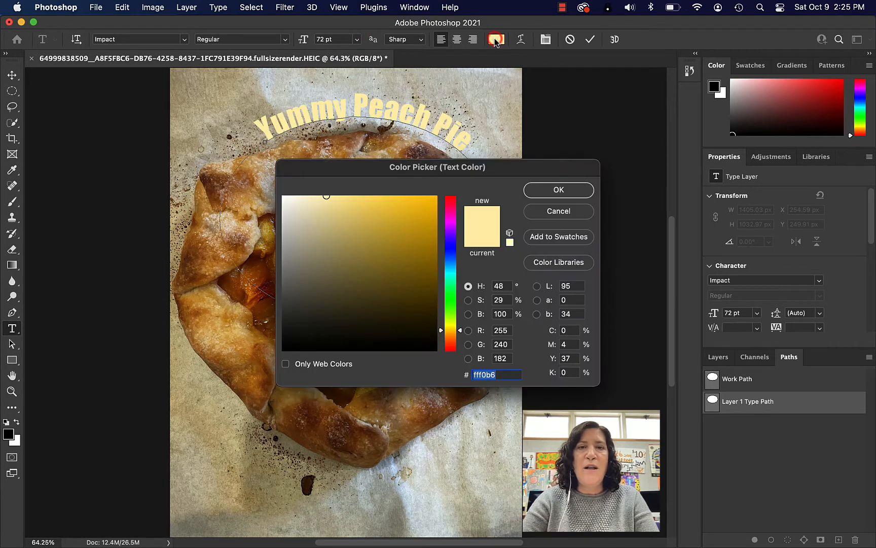
pyautogui.click(404, 217)
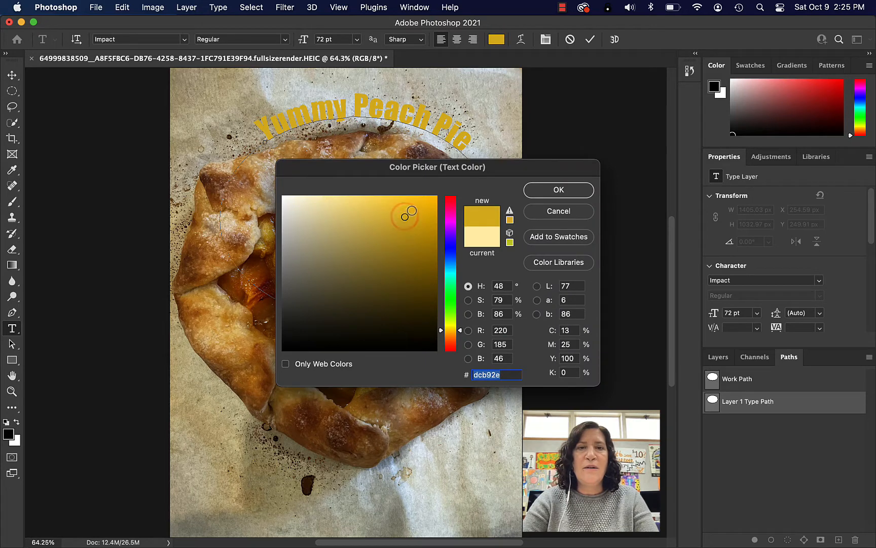
pyautogui.click(390, 203)
pyautogui.click(350, 199)
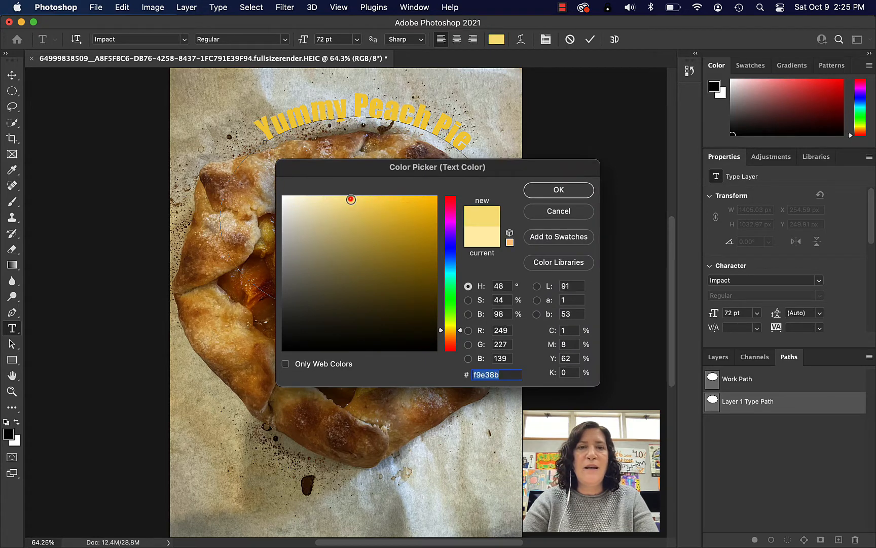
pyautogui.click(330, 204)
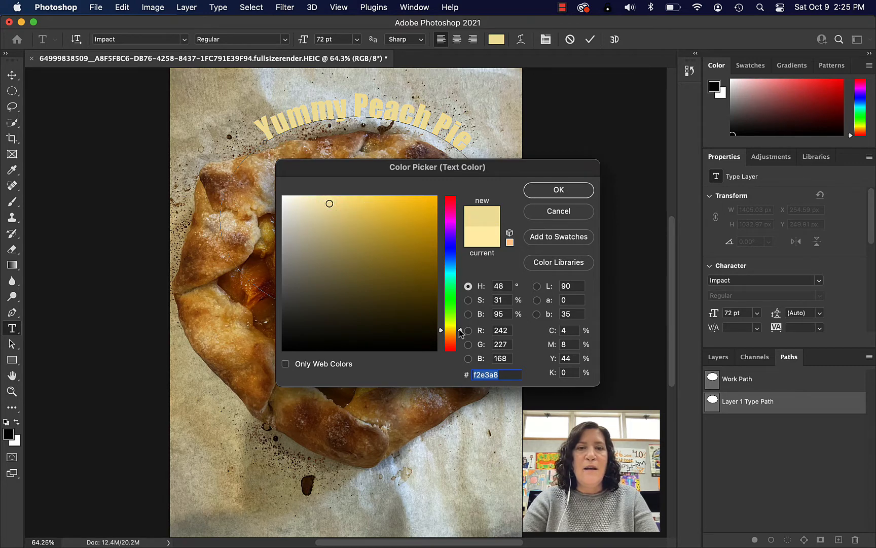
pyautogui.moveTo(460, 331)
pyautogui.mouseDown()
pyautogui.moveTo(459, 323)
pyautogui.moveTo(459, 334)
pyautogui.mouseUp()
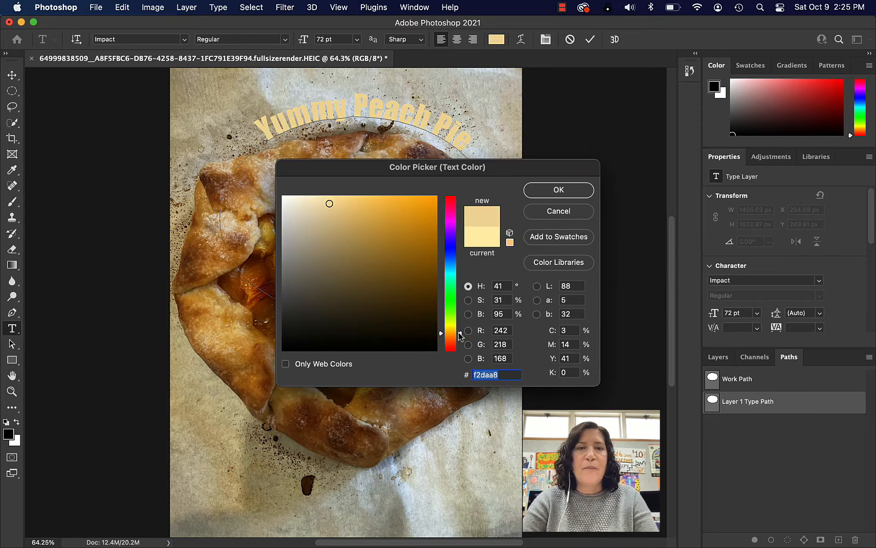
pyautogui.moveTo(330, 203); pyautogui.dragTo(327, 199)
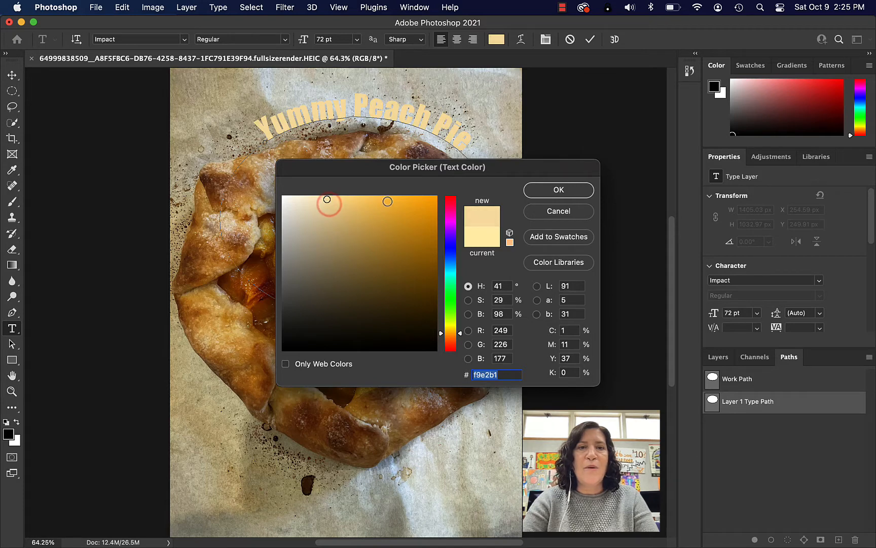
pyautogui.click(559, 190)
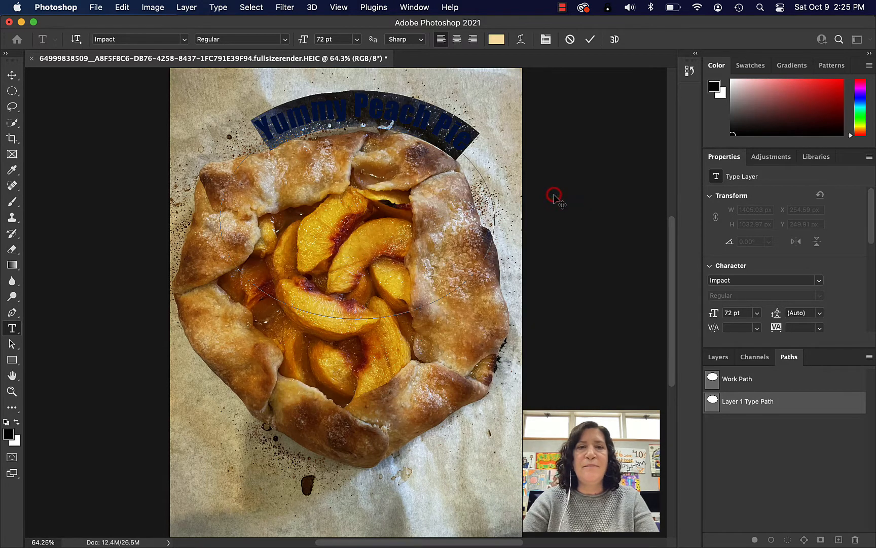
pyautogui.click(590, 40)
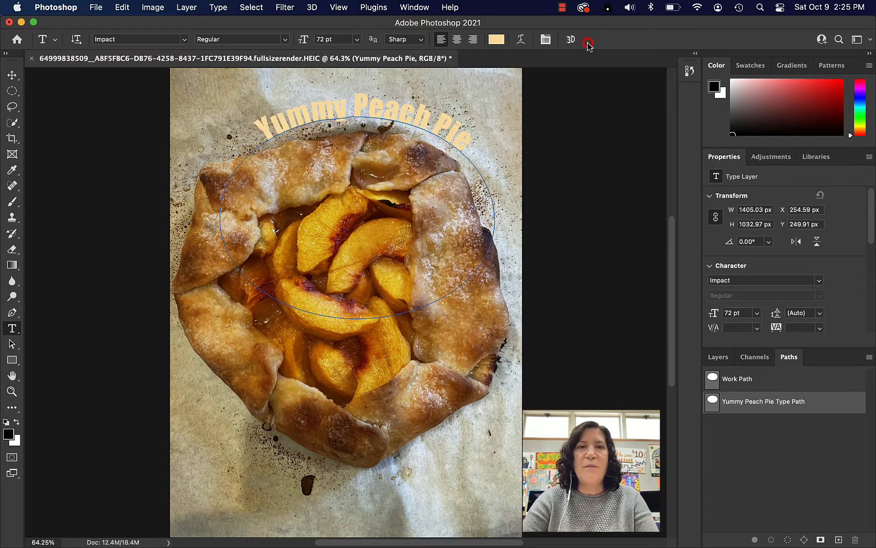
# Check the curved "Yummy Peach Pie" text without its path outline, and delete the text from the photo
pyautogui.click(12, 74)
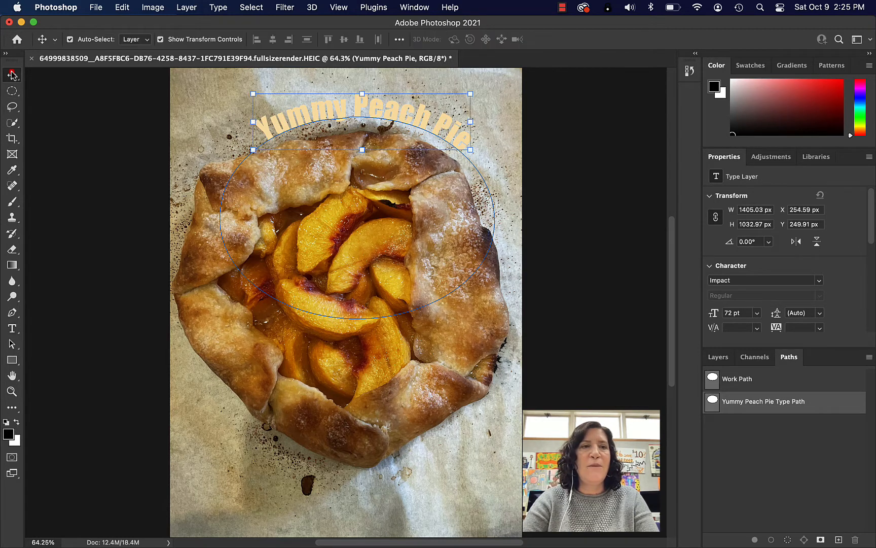
pyautogui.click(543, 173)
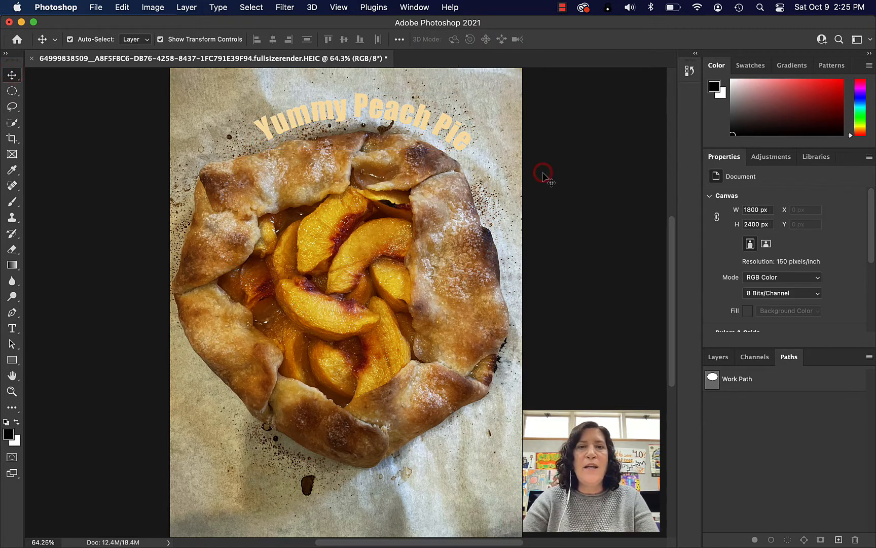
pyautogui.click(94, 166)
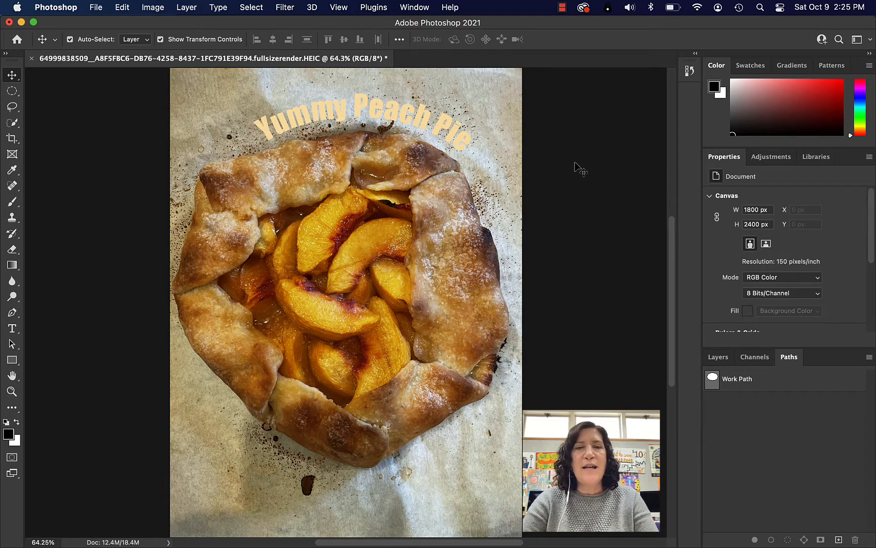
pyautogui.click(432, 133)
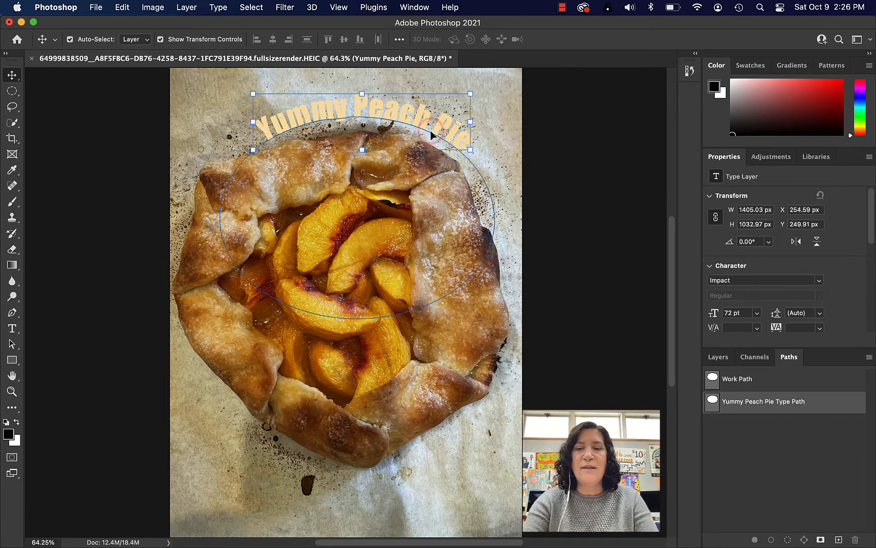
pyautogui.press('BackSpace')
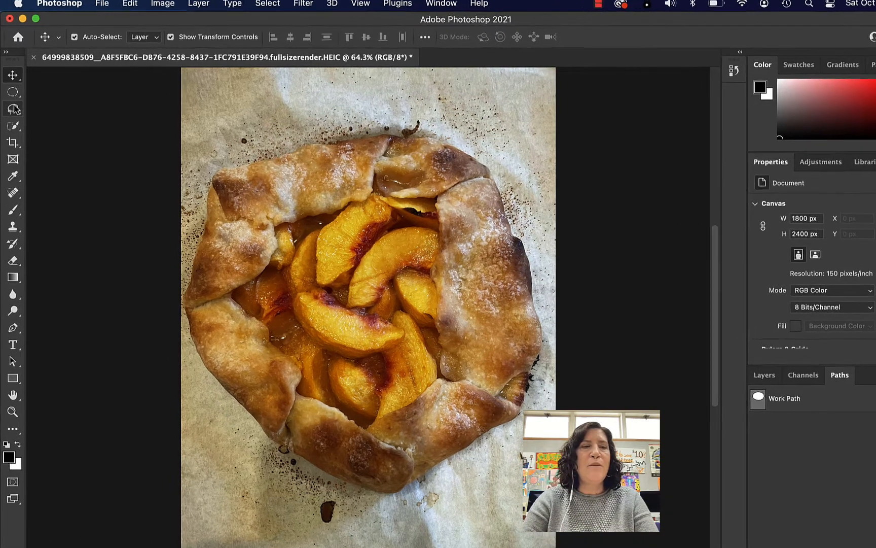
# Try to trace a freehand Lasso selection along the pie's upper crust edge, and clear that selection
pyautogui.click(13, 108)
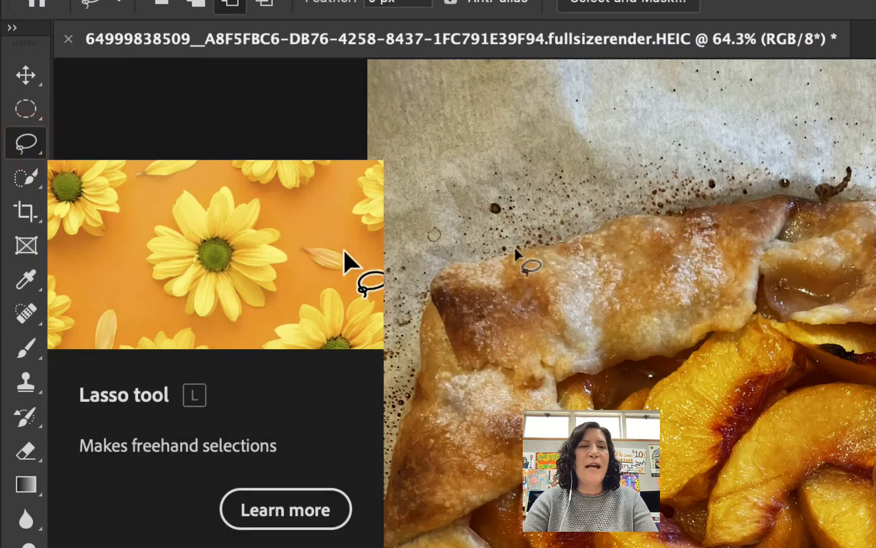
pyautogui.click(437, 275)
pyautogui.moveTo(439, 274); pyautogui.dragTo(577, 234)
pyautogui.moveTo(643, 214); pyautogui.dragTo(805, 203)
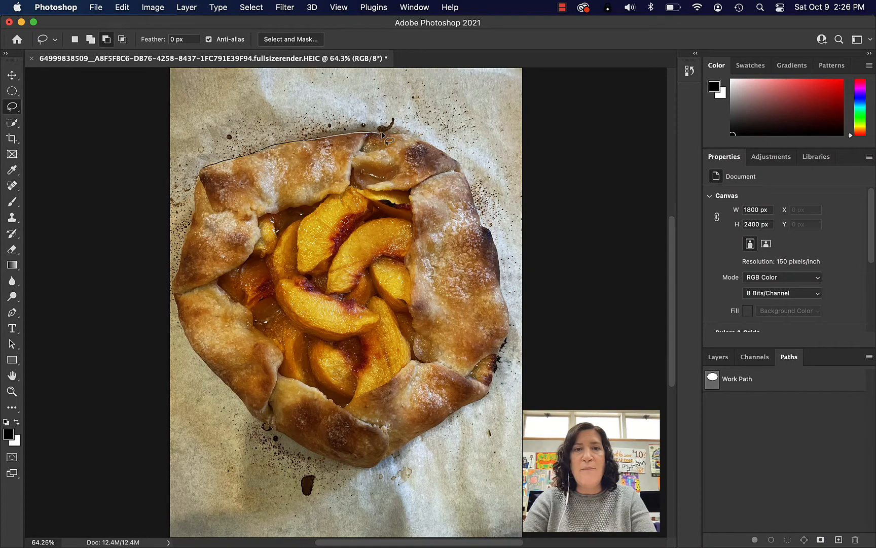
pyautogui.moveTo(383, 134)
pyautogui.mouseDown()
pyautogui.moveTo(465, 161)
pyautogui.moveTo(457, 203)
pyautogui.moveTo(417, 216)
pyautogui.moveTo(334, 219)
pyautogui.mouseUp()
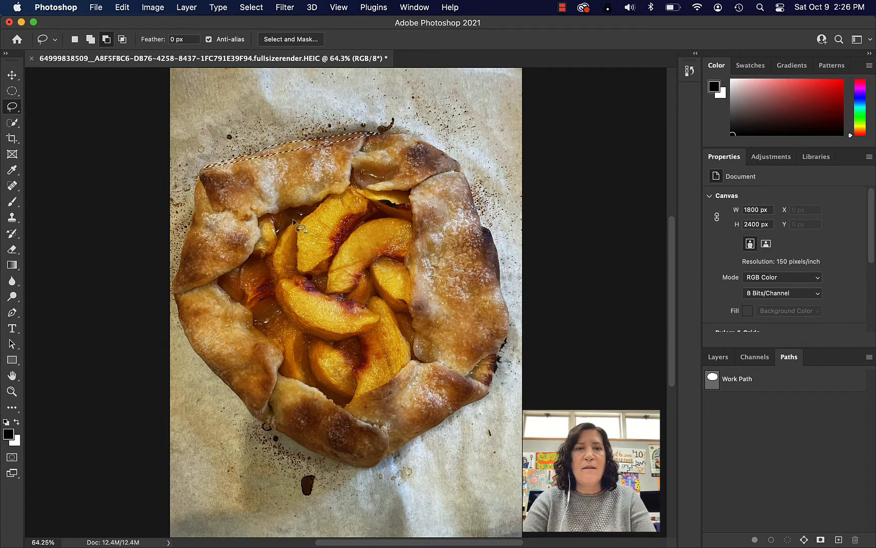
pyautogui.click(292, 219)
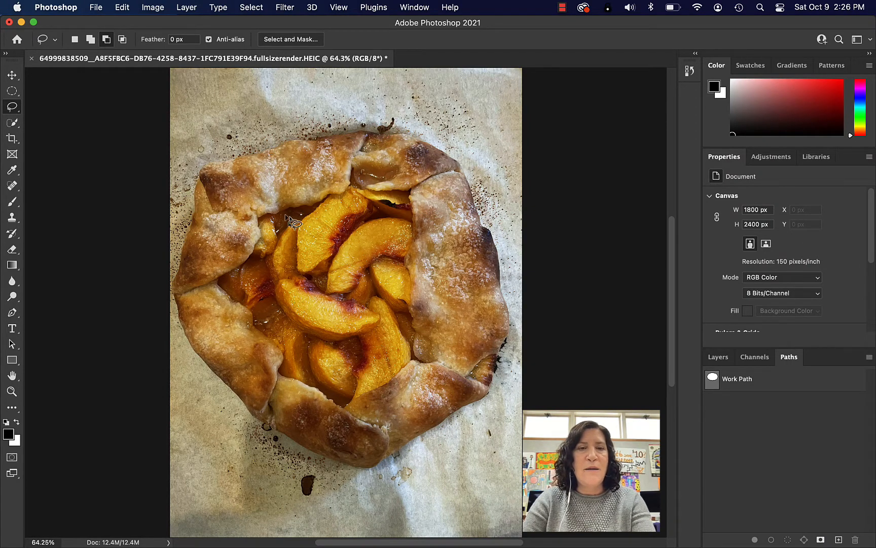
# Trace a freehand Lasso selection along the pie's upper crust edge, closing the loop through the peach filling
pyautogui.moveTo(202, 179)
pyautogui.mouseDown()
pyautogui.moveTo(325, 145)
pyautogui.moveTo(379, 148)
pyautogui.mouseUp()
pyautogui.press('super+d')
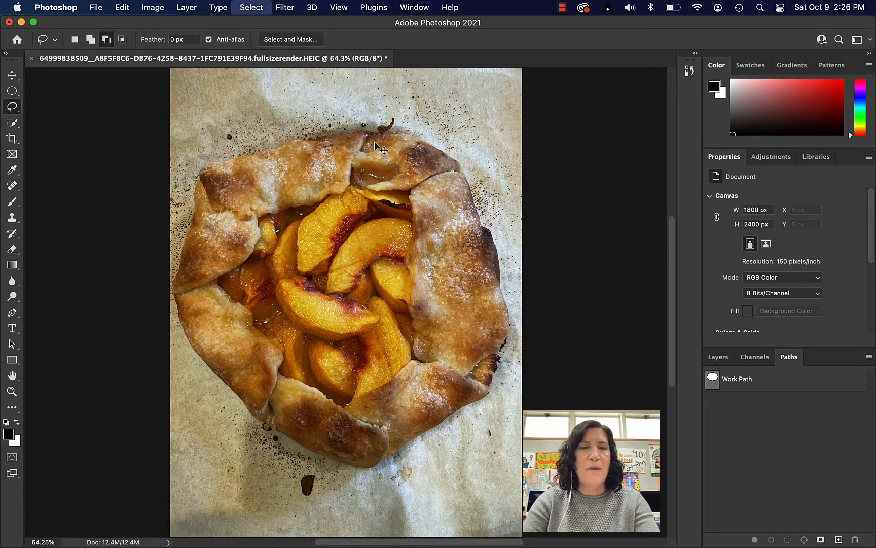
pyautogui.scroll(5, 197, 161)
pyautogui.scroll(6, 197, 162)
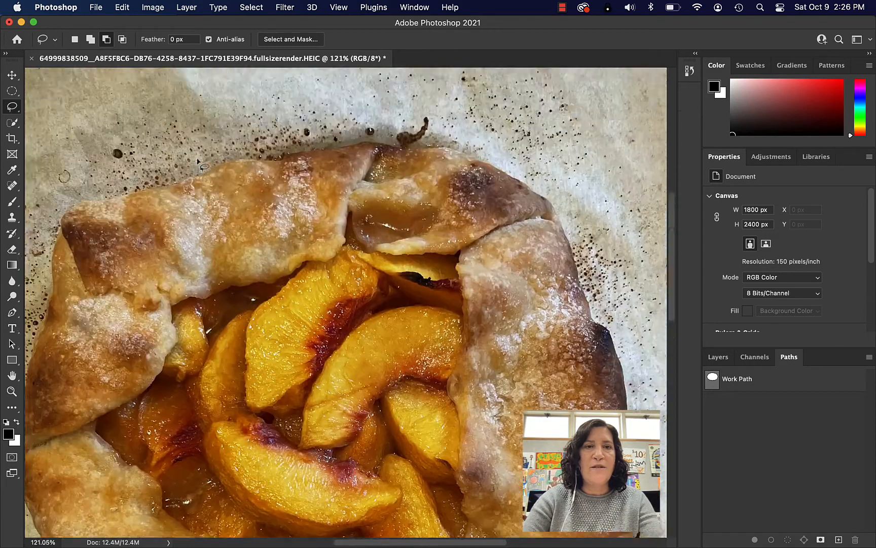
pyautogui.moveTo(56, 253)
pyautogui.mouseDown()
pyautogui.moveTo(242, 208)
pyautogui.moveTo(388, 189)
pyautogui.moveTo(466, 204)
pyautogui.moveTo(527, 234)
pyautogui.mouseUp()
pyautogui.moveTo(552, 277)
pyautogui.mouseDown()
pyautogui.moveTo(553, 312)
pyautogui.moveTo(525, 350)
pyautogui.moveTo(476, 384)
pyautogui.moveTo(376, 402)
pyautogui.moveTo(226, 394)
pyautogui.moveTo(130, 375)
pyautogui.moveTo(87, 348)
pyautogui.moveTo(82, 319)
pyautogui.mouseUp()
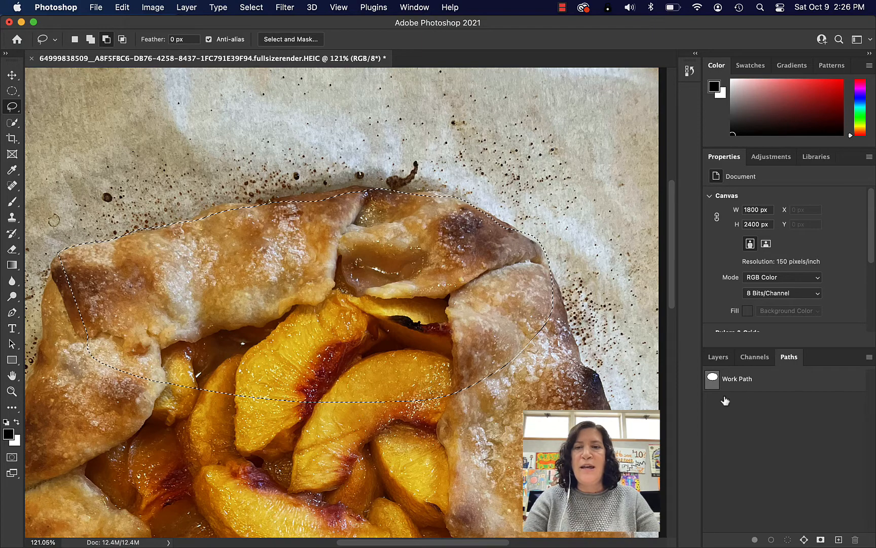
# Convert the crust selection into a work path with a tolerance of 5.0 pixels
pyautogui.click(788, 357)
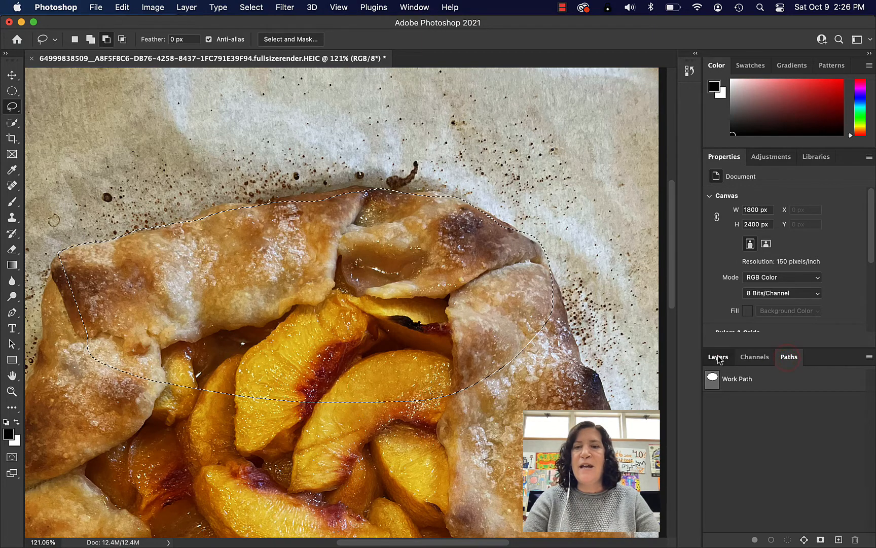
pyautogui.click(718, 356)
pyautogui.click(789, 357)
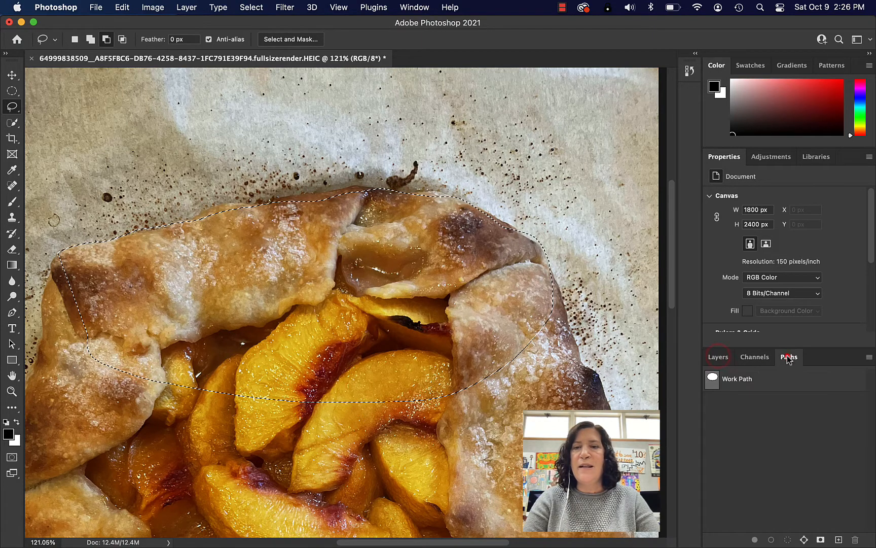
pyautogui.click(870, 358)
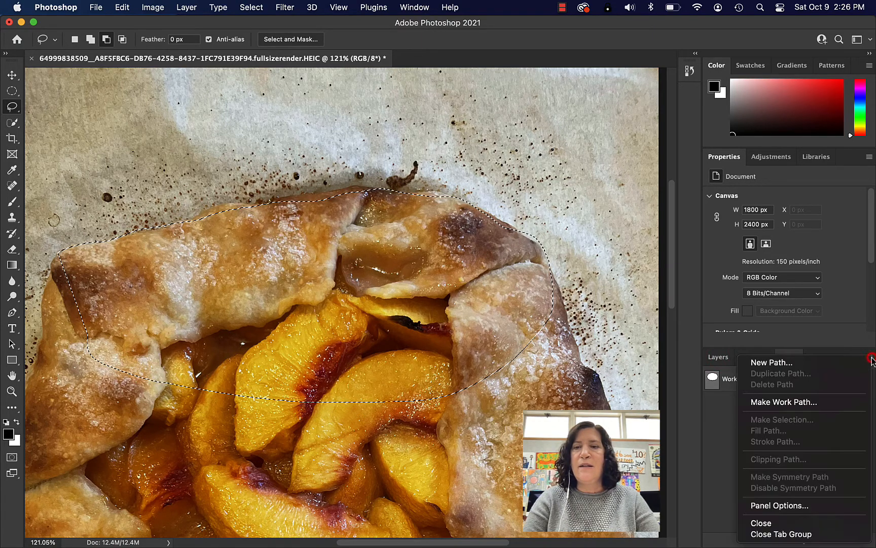
pyautogui.click(793, 402)
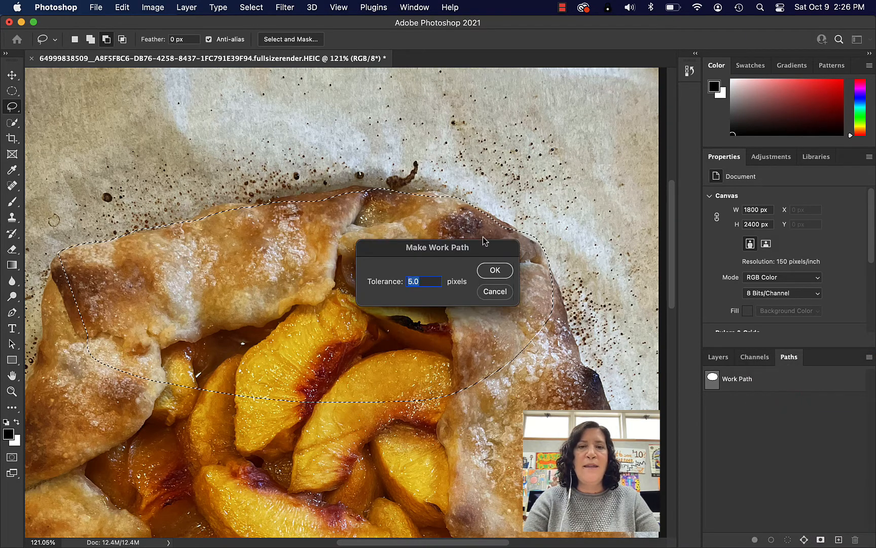
pyautogui.click(495, 270)
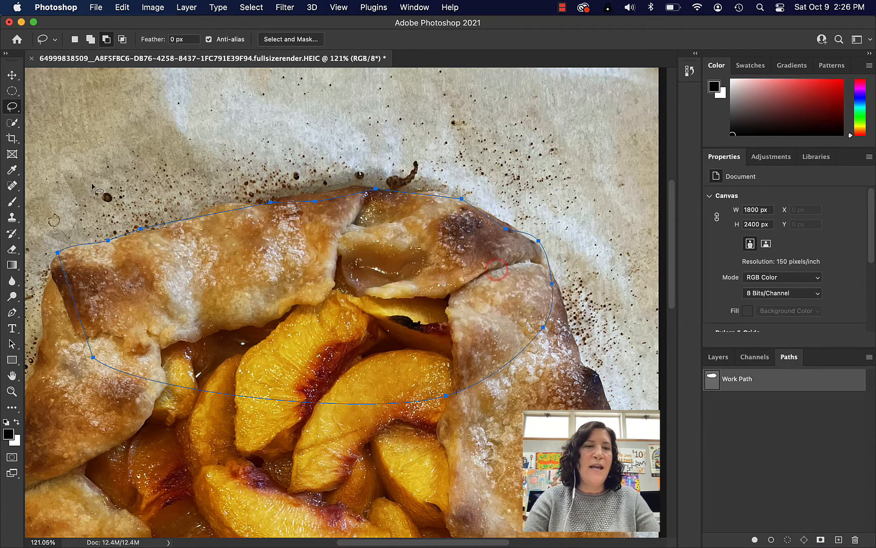
# Add the text "Yummy Peach Pie" along the crust path, starting near its upper-left corner, and commit it
pyautogui.click(12, 328)
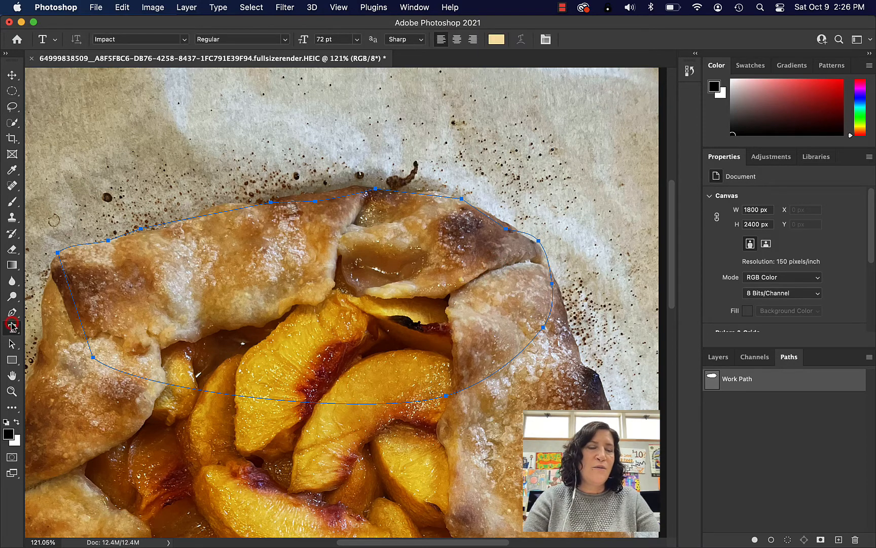
pyautogui.click(90, 241)
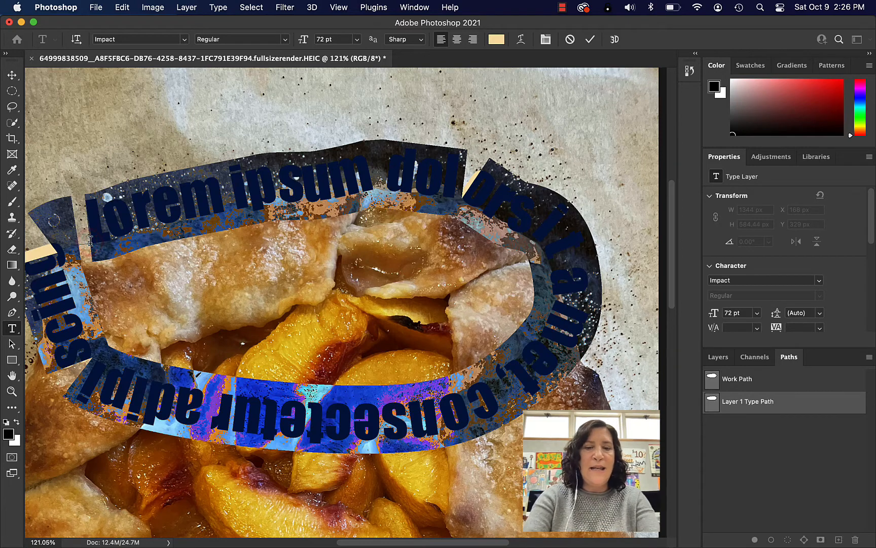
pyautogui.write('Yummy')
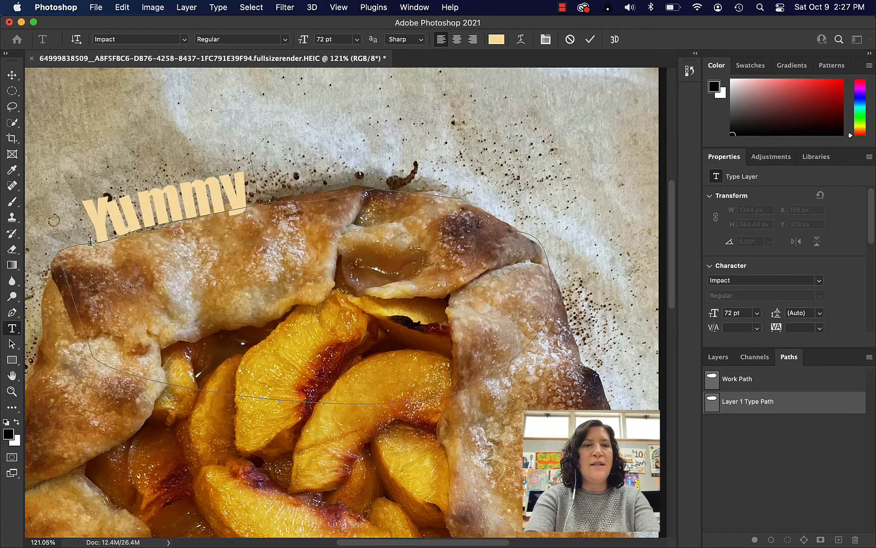
pyautogui.write(' Peach P')
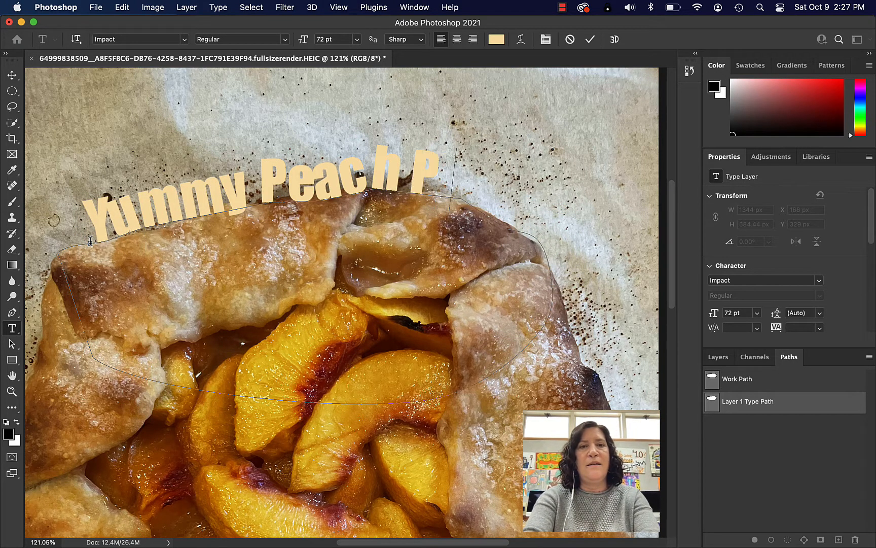
pyautogui.write('ie')
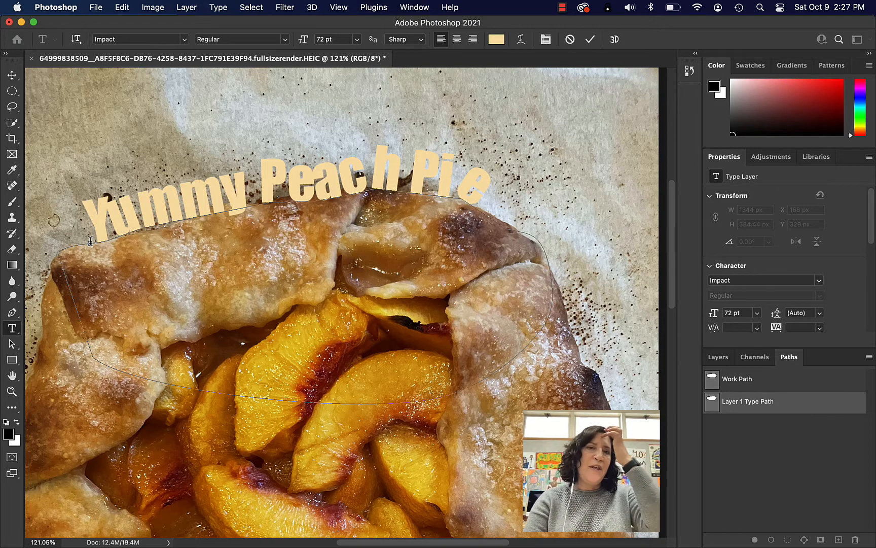
pyautogui.click(589, 39)
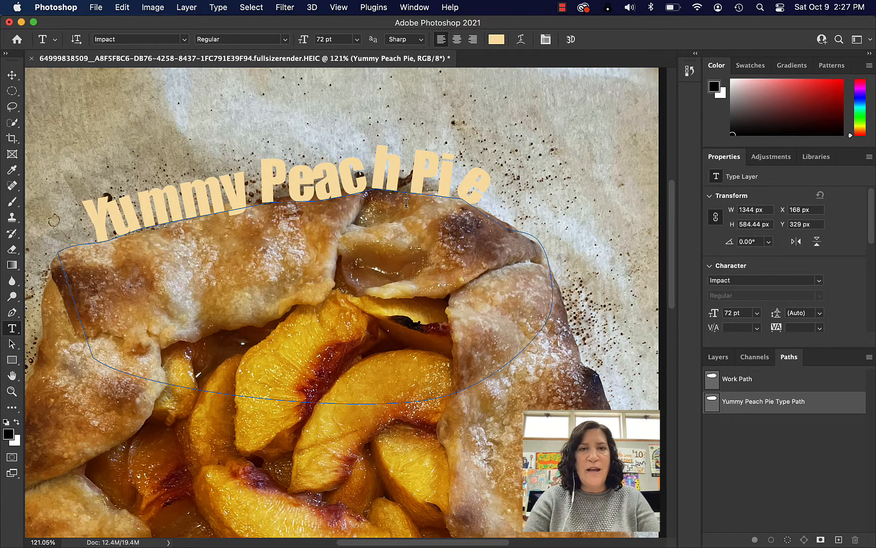
# Slide the text's starting point slightly to the right along the path with the Path Selection tool, and deselect the text layer
pyautogui.click(12, 345)
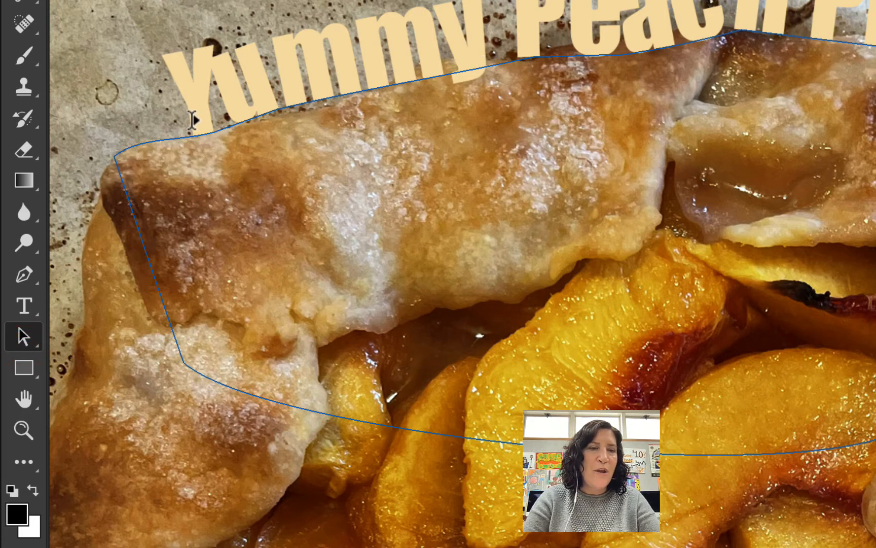
pyautogui.moveTo(192, 119); pyautogui.dragTo(287, 108)
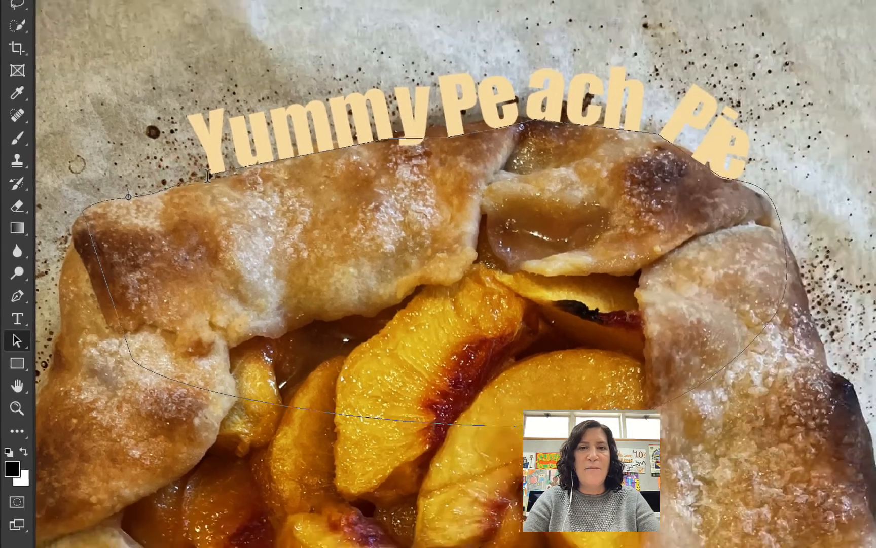
pyautogui.moveTo(208, 175); pyautogui.dragTo(232, 172)
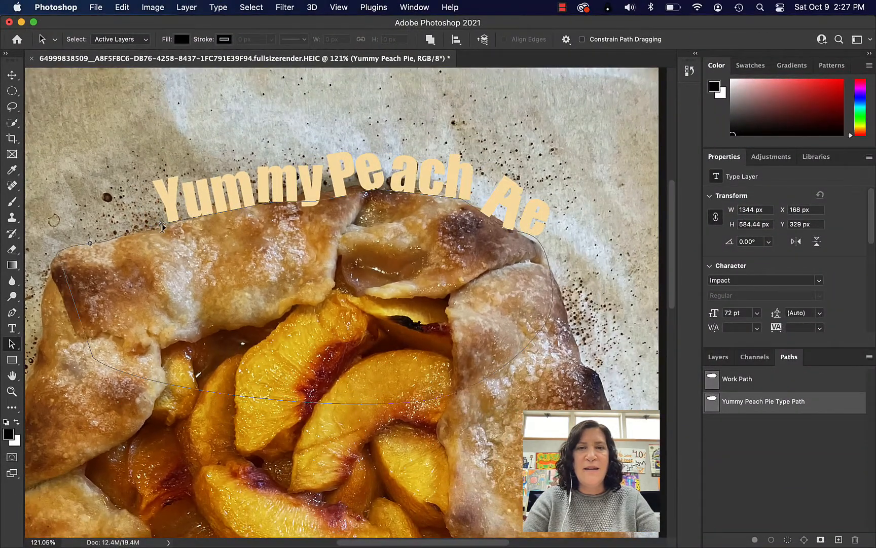
pyautogui.moveTo(154, 228); pyautogui.dragTo(111, 234)
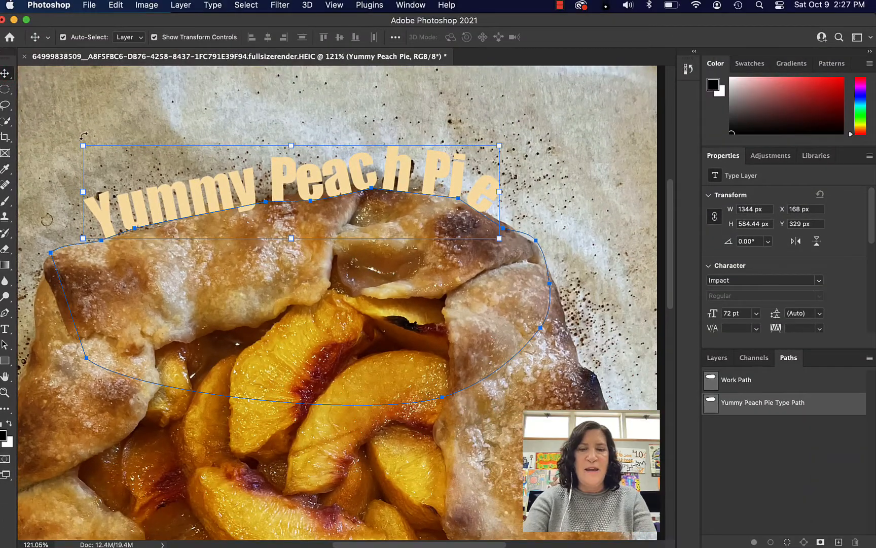
pyautogui.press('super+0')
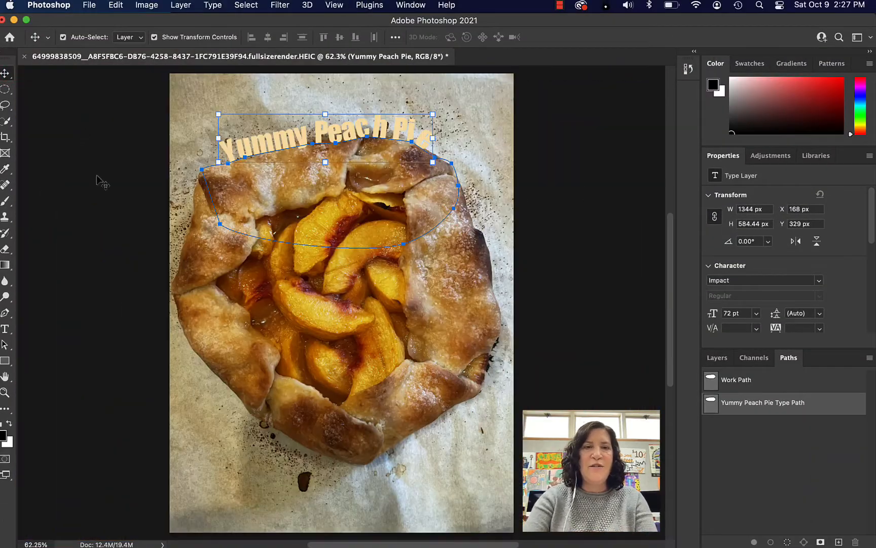
pyautogui.click(160, 175)
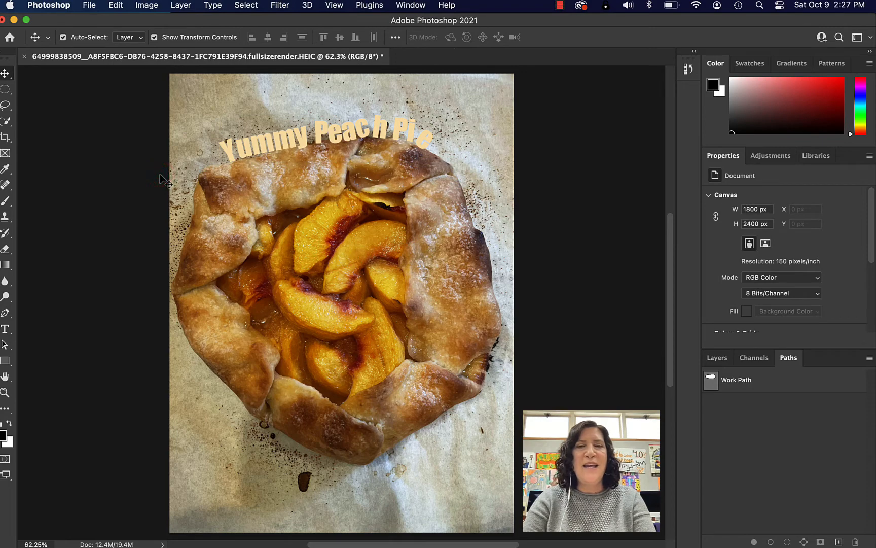
# Change the whole "Yummy Peach Pie" text to the brown 994b06 sampled from the pie filling, and commit the edit
pyautogui.click(5, 328)
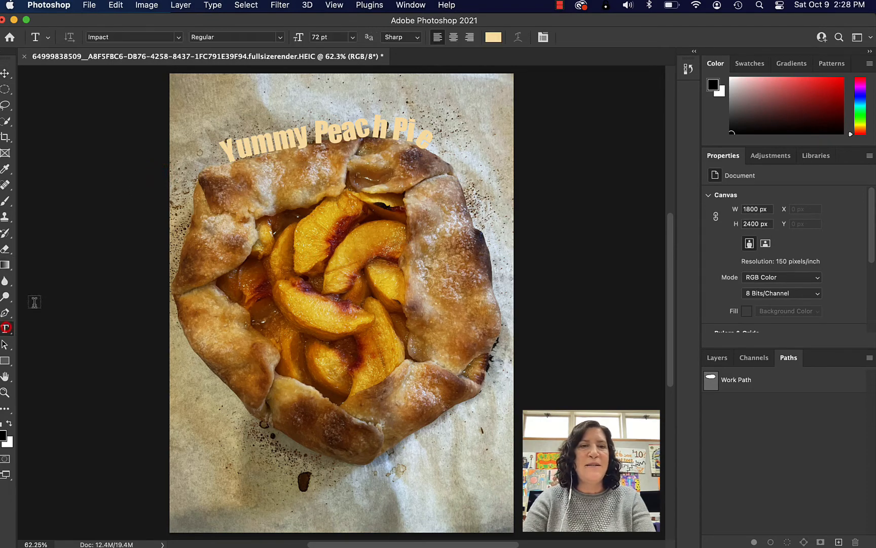
pyautogui.moveTo(219, 148)
pyautogui.mouseDown()
pyautogui.moveTo(160, 161)
pyautogui.moveTo(224, 135)
pyautogui.moveTo(216, 132)
pyautogui.moveTo(224, 141)
pyautogui.mouseUp()
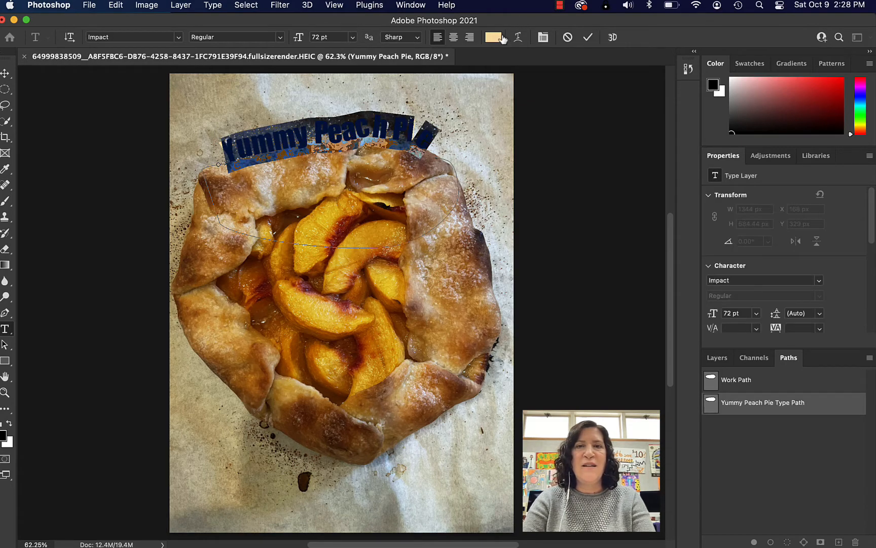
pyautogui.click(494, 38)
pyautogui.click(256, 279)
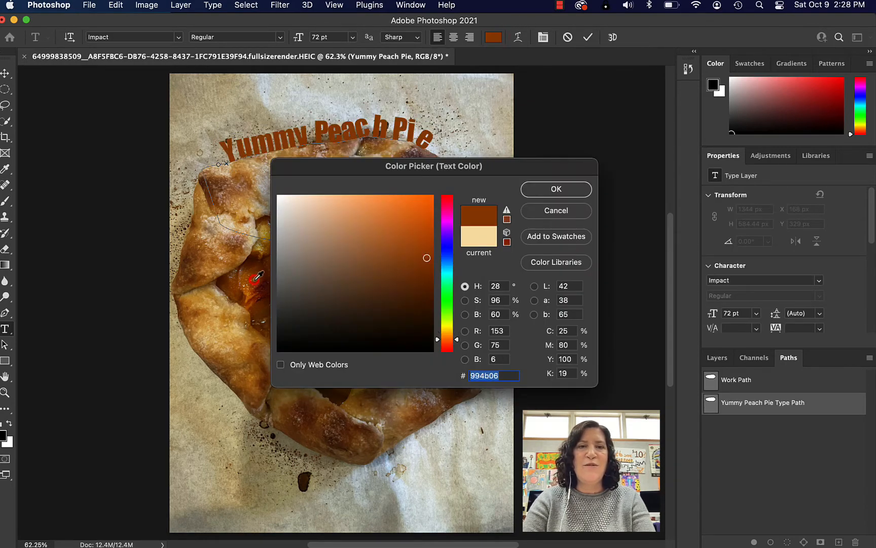
pyautogui.click(558, 190)
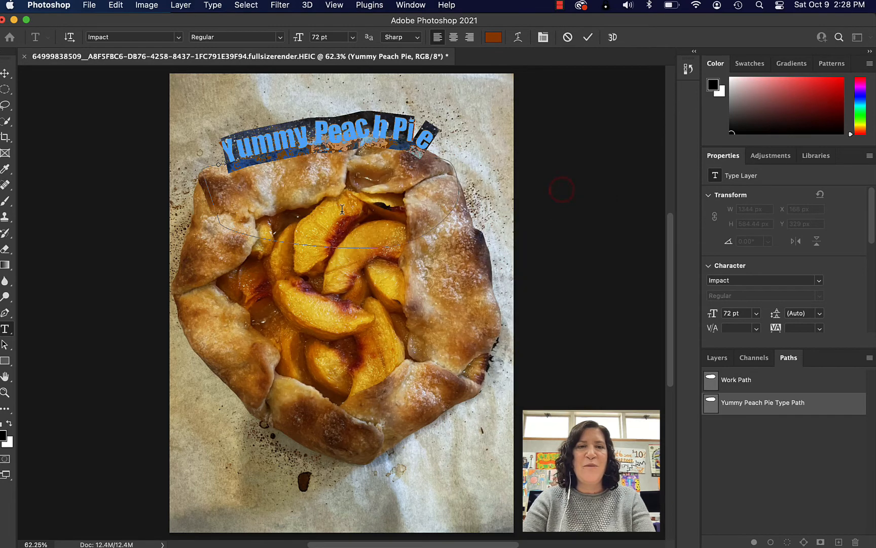
pyautogui.click(588, 37)
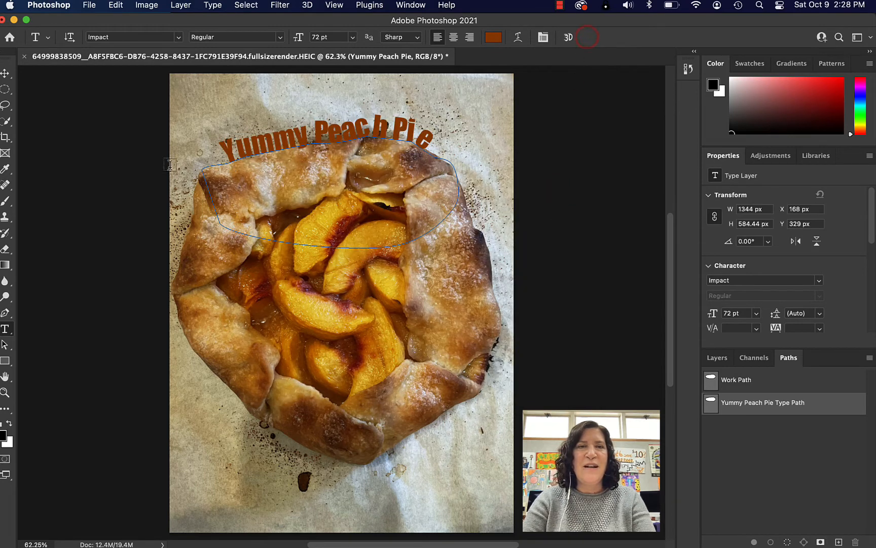
# Move the curved text up slightly so it sits just above the crust edge, and deselect its layer
pyautogui.press('v')
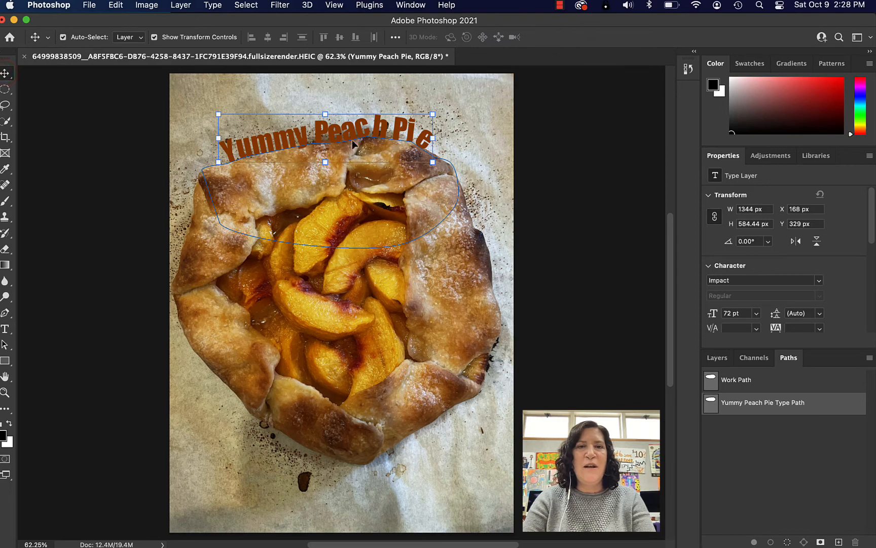
pyautogui.moveTo(353, 144); pyautogui.dragTo(351, 131)
pyautogui.click(478, 124)
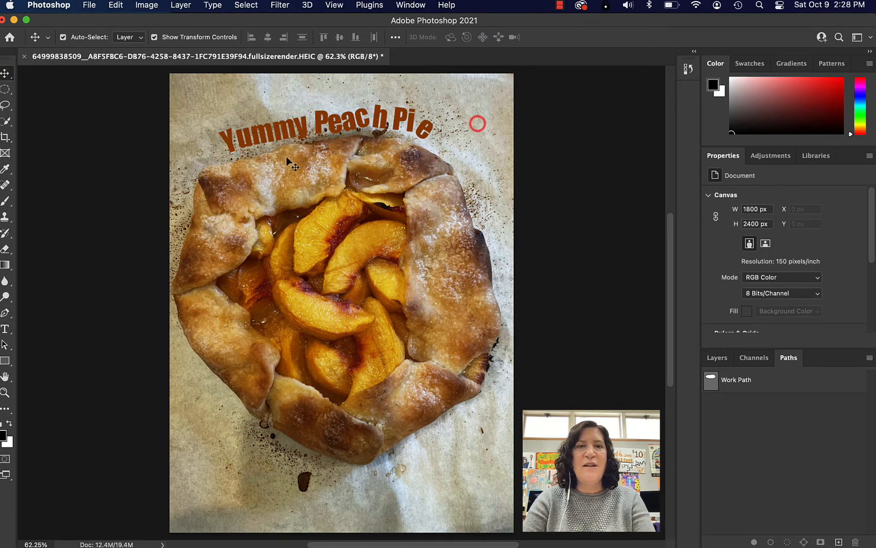